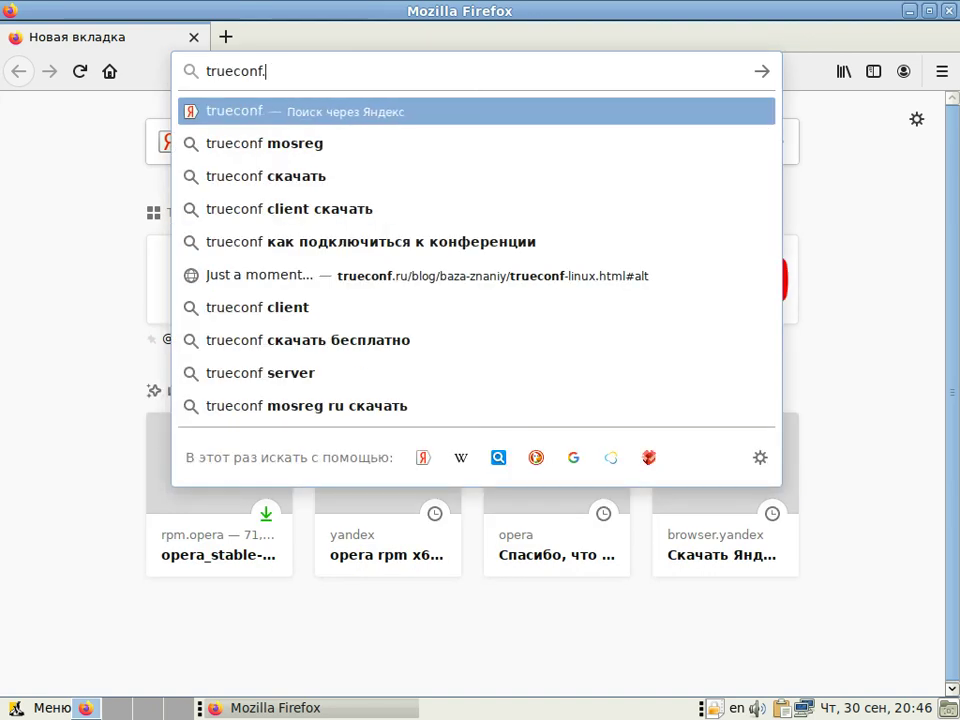
Open the TrueConf Linux downloads page at trueconf.ru/downloads/linux
text(.ru/)
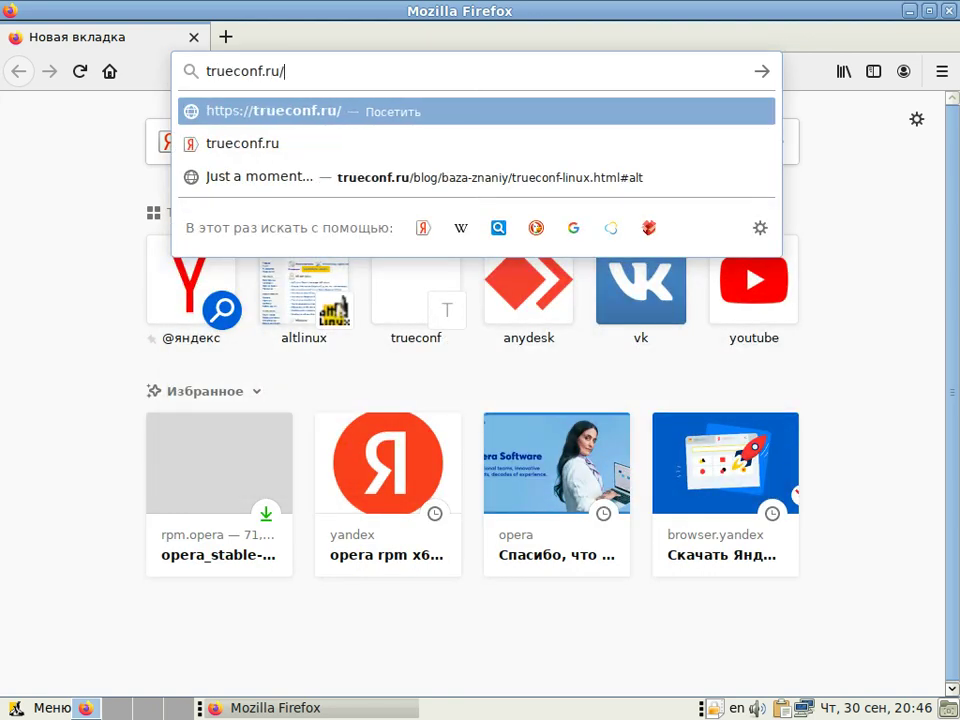
text(downloa)
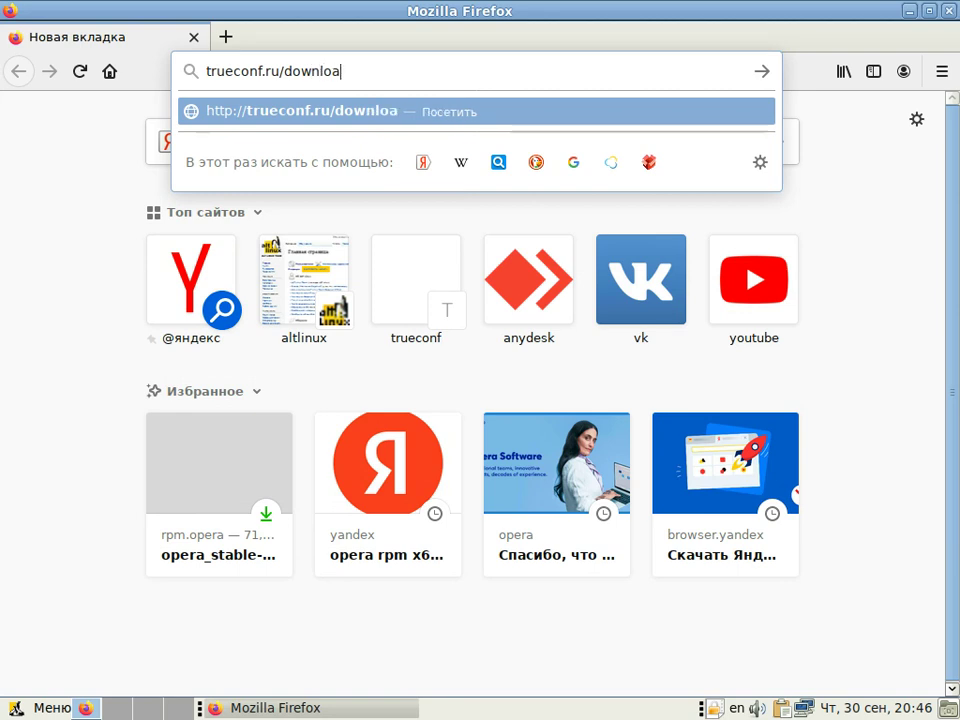
text(ds/linux)
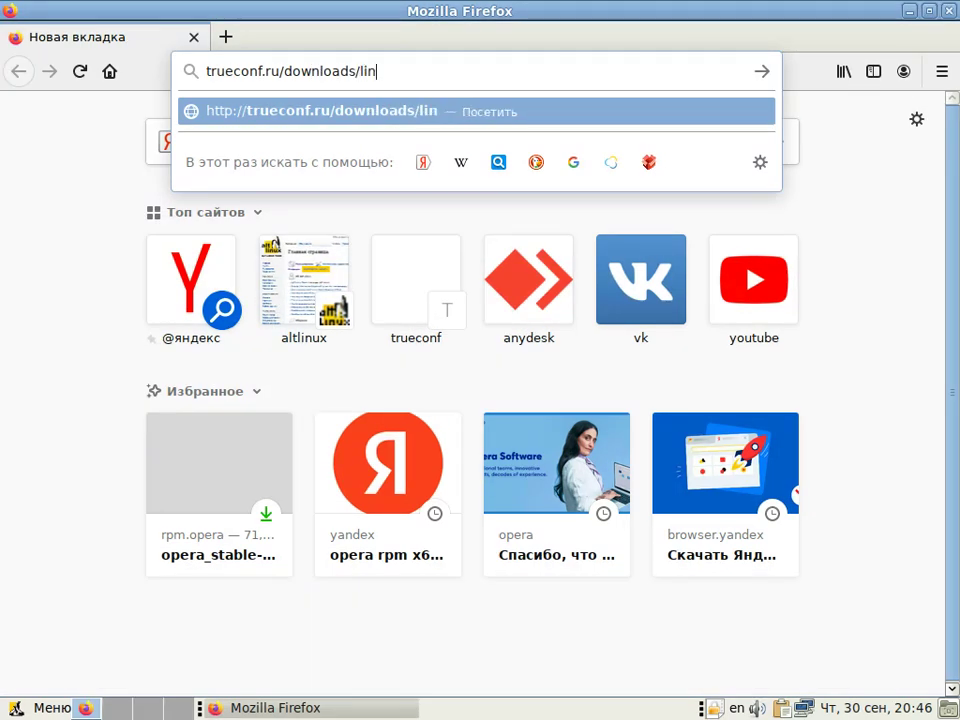
key(Return)
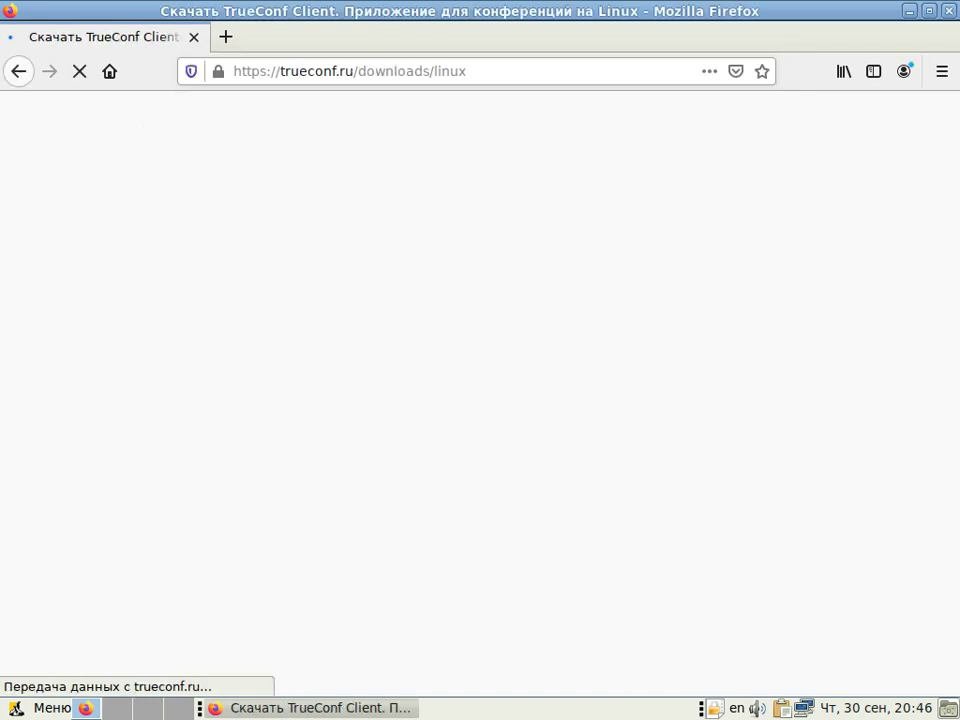
Go to the list of Linux distributions for choosing a TrueConf client version
scroll(472, 210, down, 4)
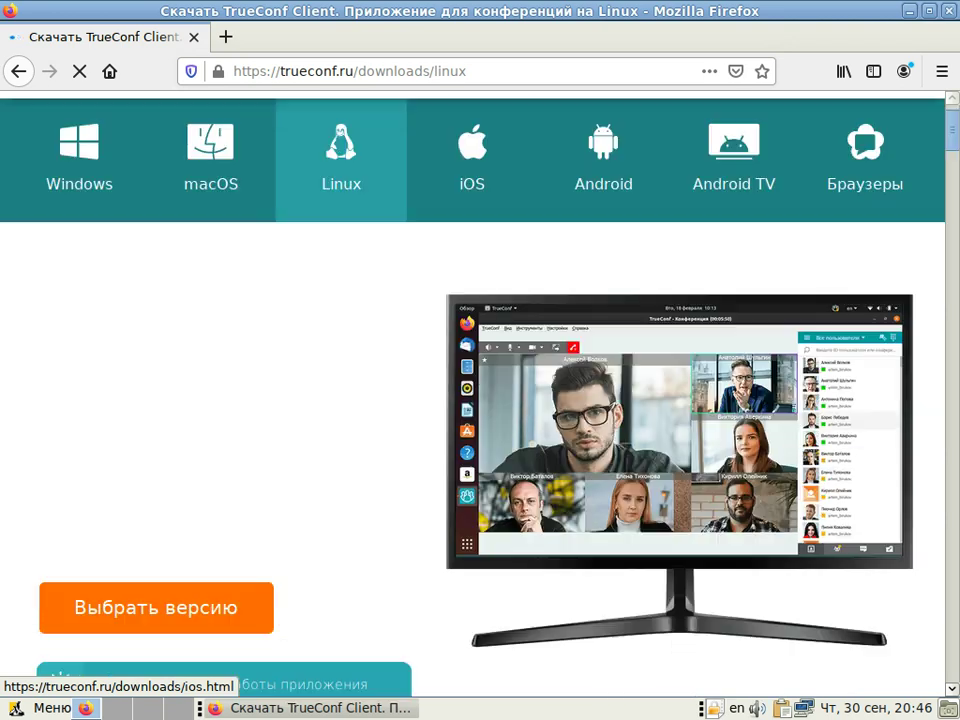
scroll(472, 210, down, 3)
scroll(322, 449, down, 4)
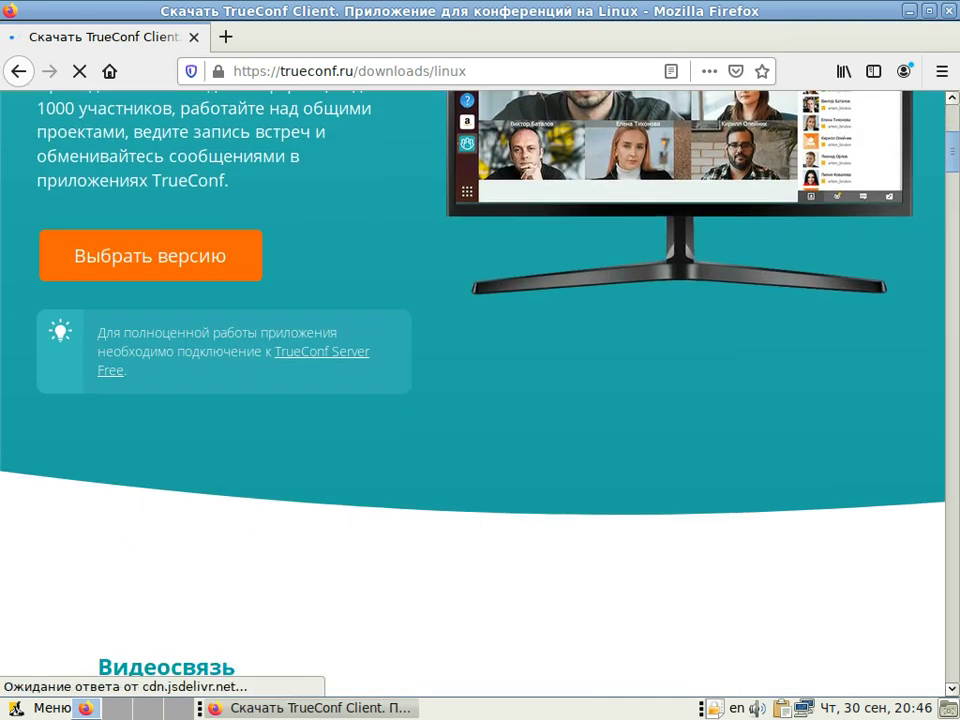
scroll(322, 449, up, 5)
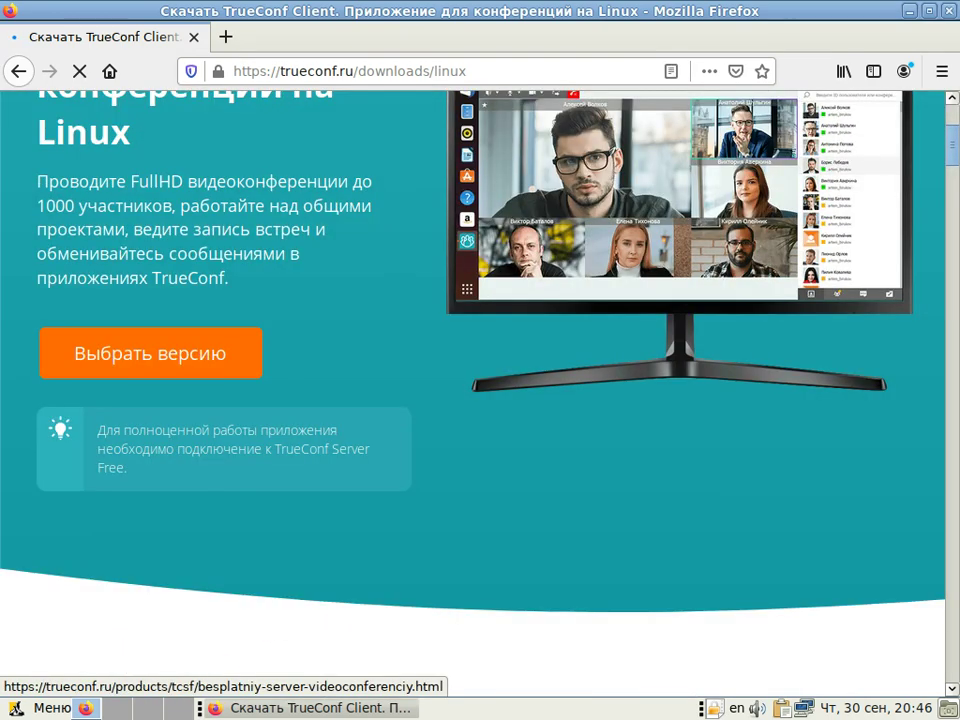
click(150, 355)
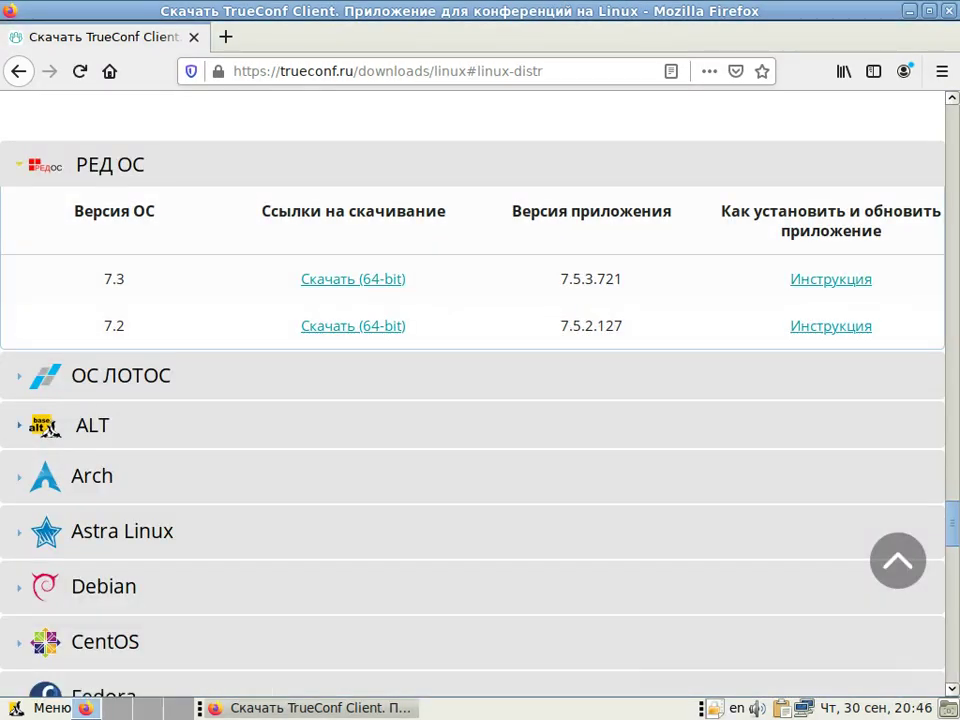
Expand the ALT distribution section and save the 64-bit client package for ALT Workstation 9
click(92, 425)
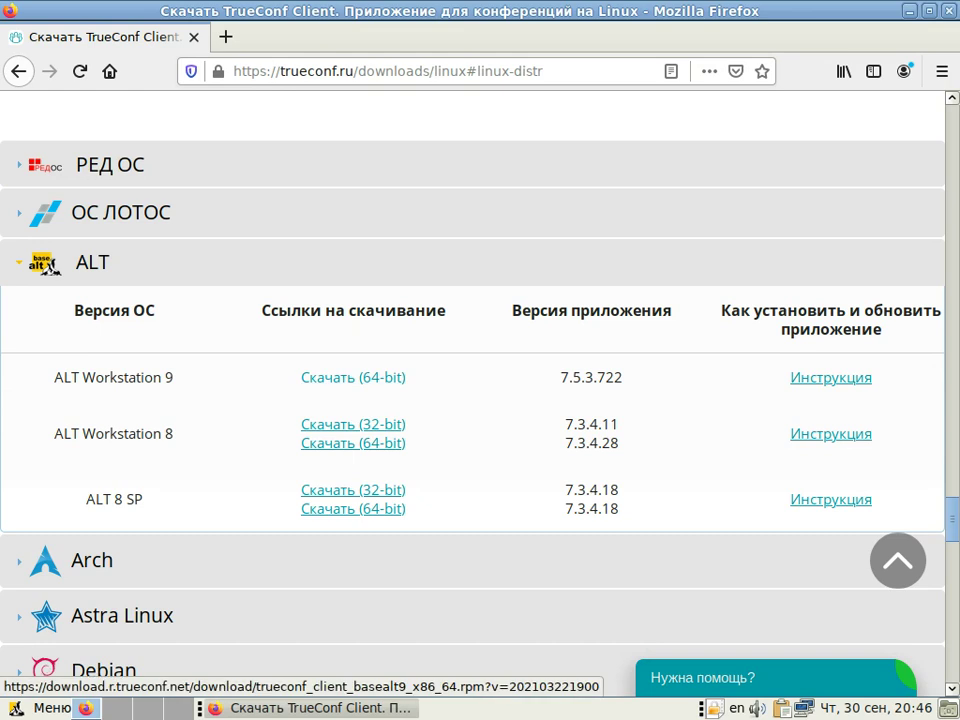
click(353, 377)
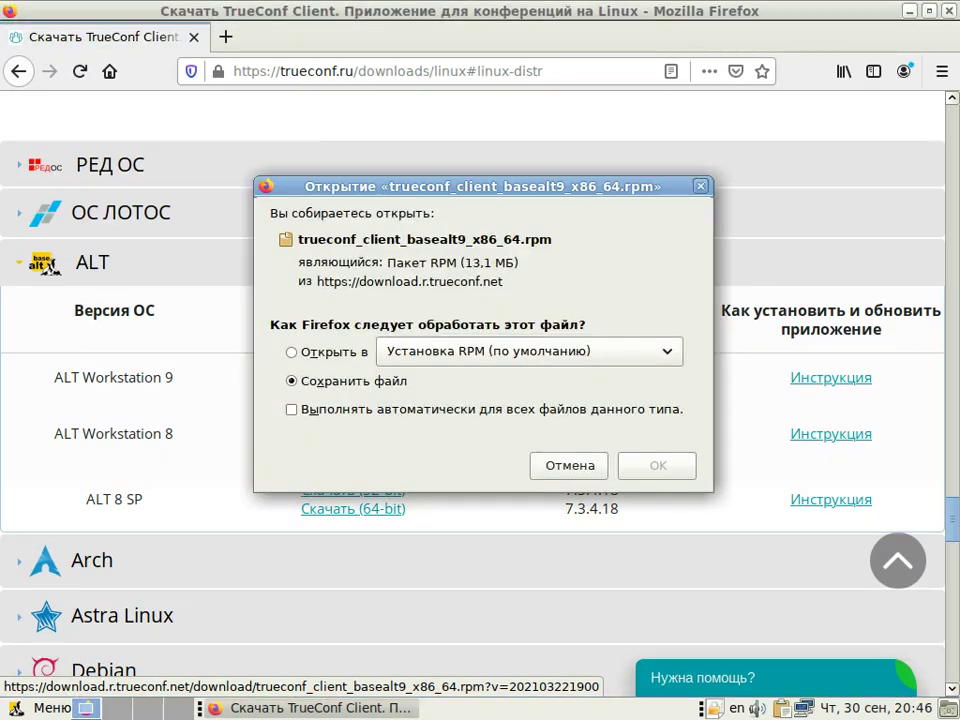
key(Return)
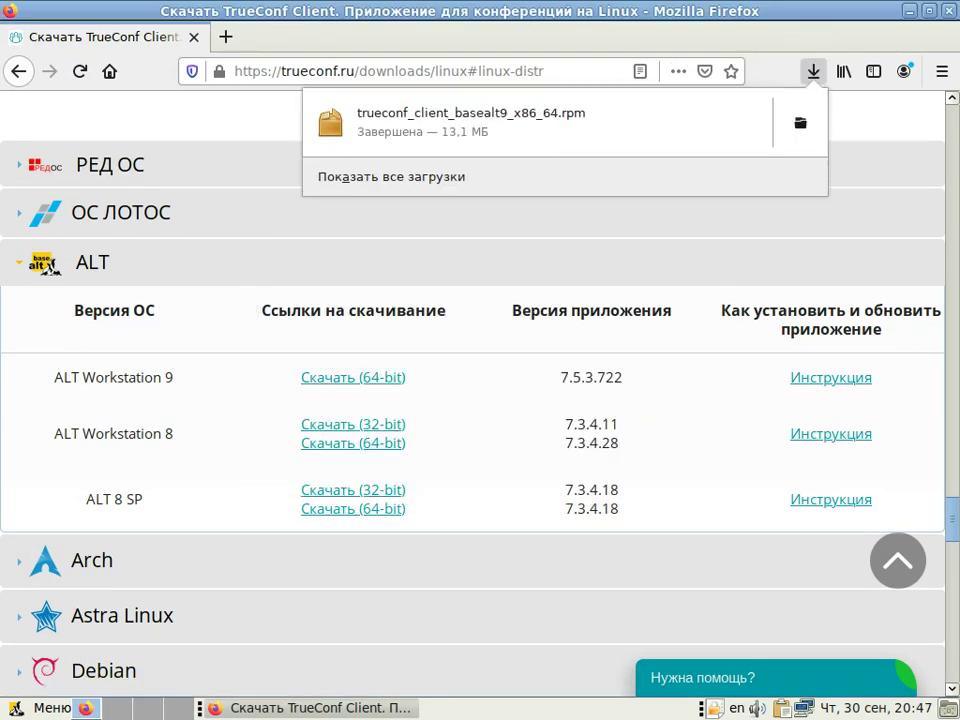
Start installing the downloaded trueconf_client_basealt9_x86_64.rpm package and submit the system administrator root password
click(469, 120)
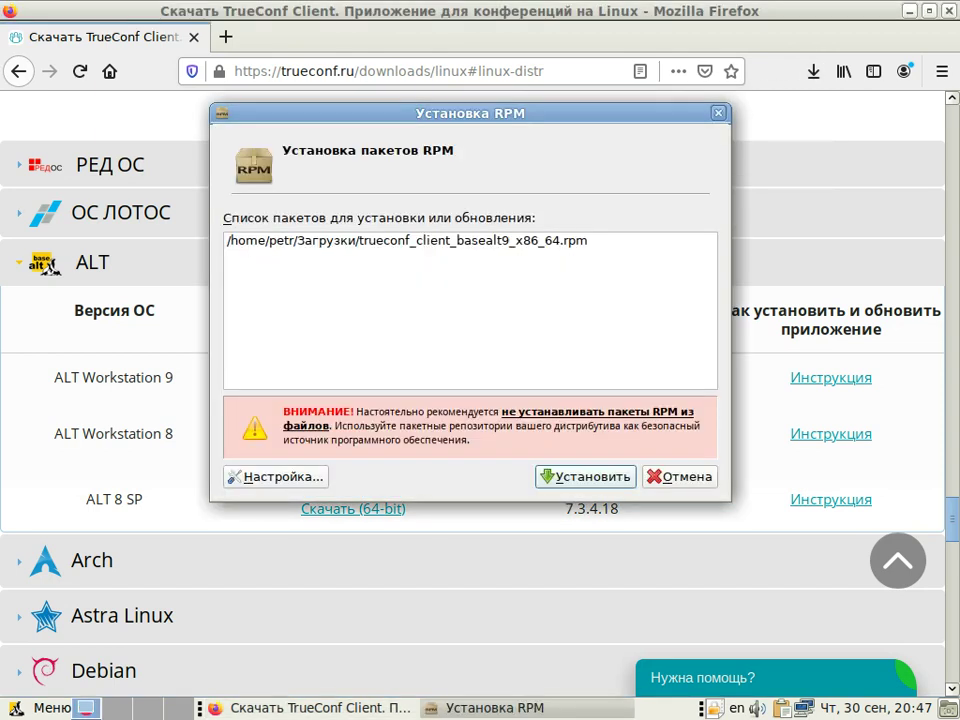
key(Return)
text(********)
key(Return)
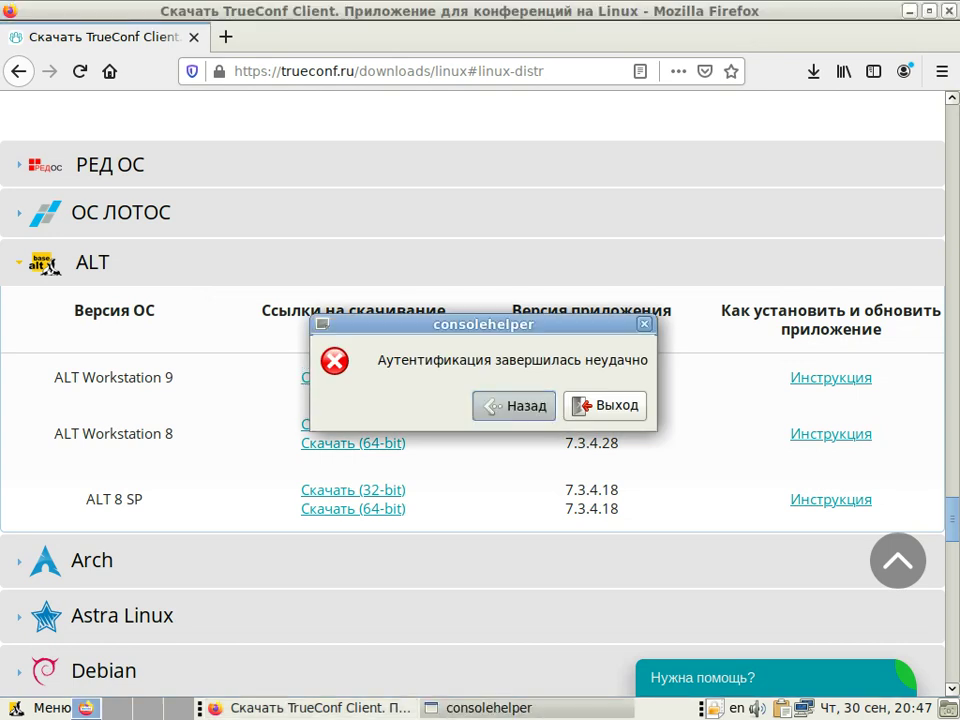
Return to the password request and enter the root password again to authorize the package installation
key(Return)
text(****)
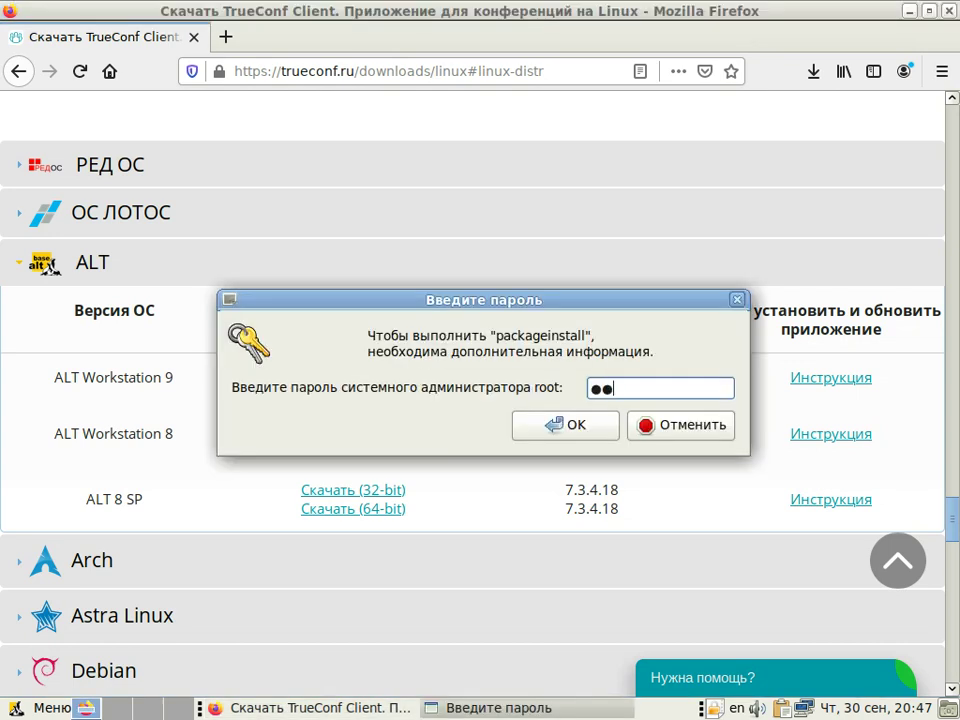
text(**)
key(Return)
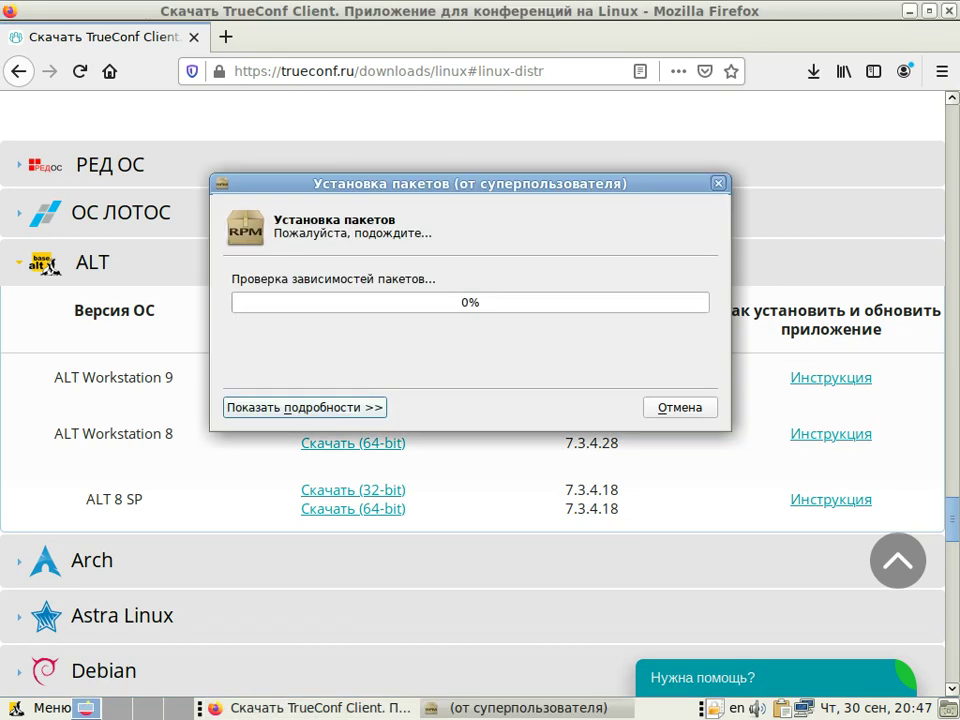
Confirm installing the TrueConf package with its dependencies and exit the installer once it finishes
key(space)
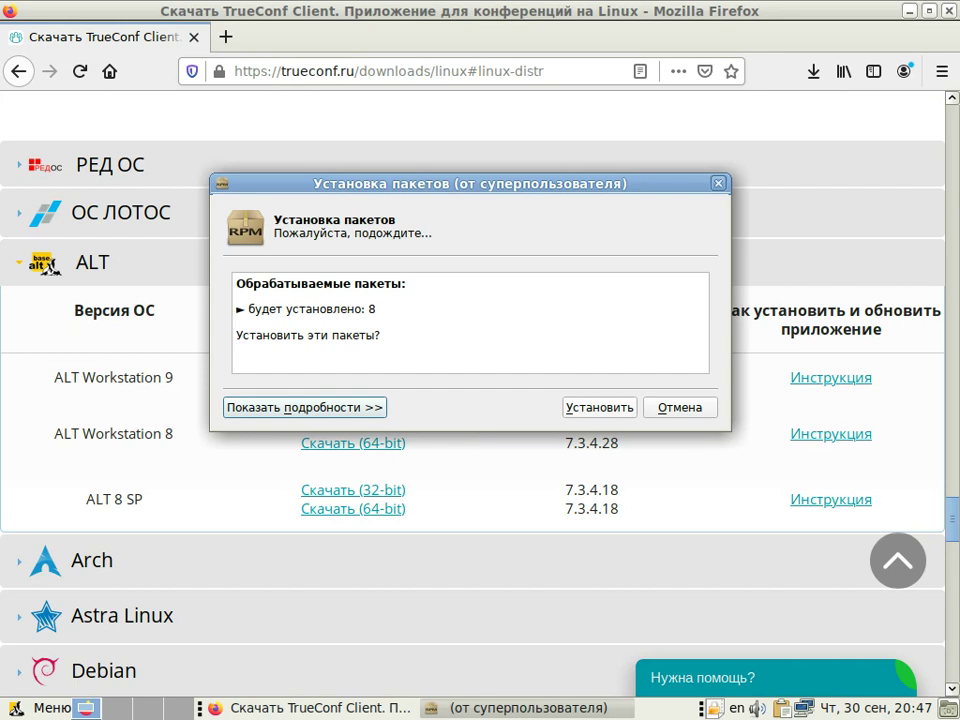
click(599, 407)
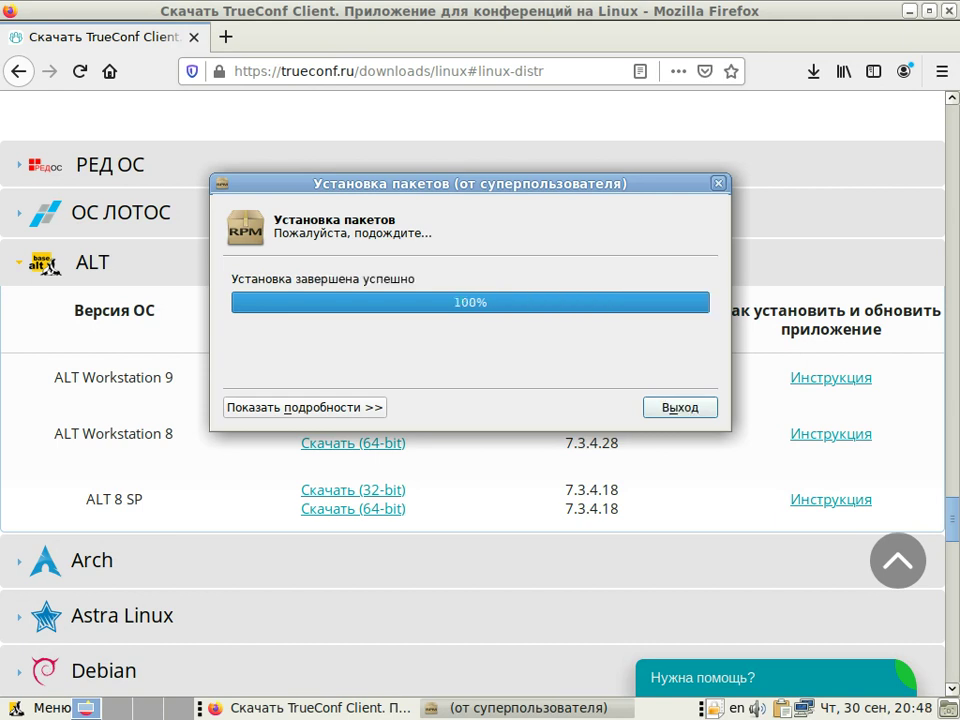
key(Return)
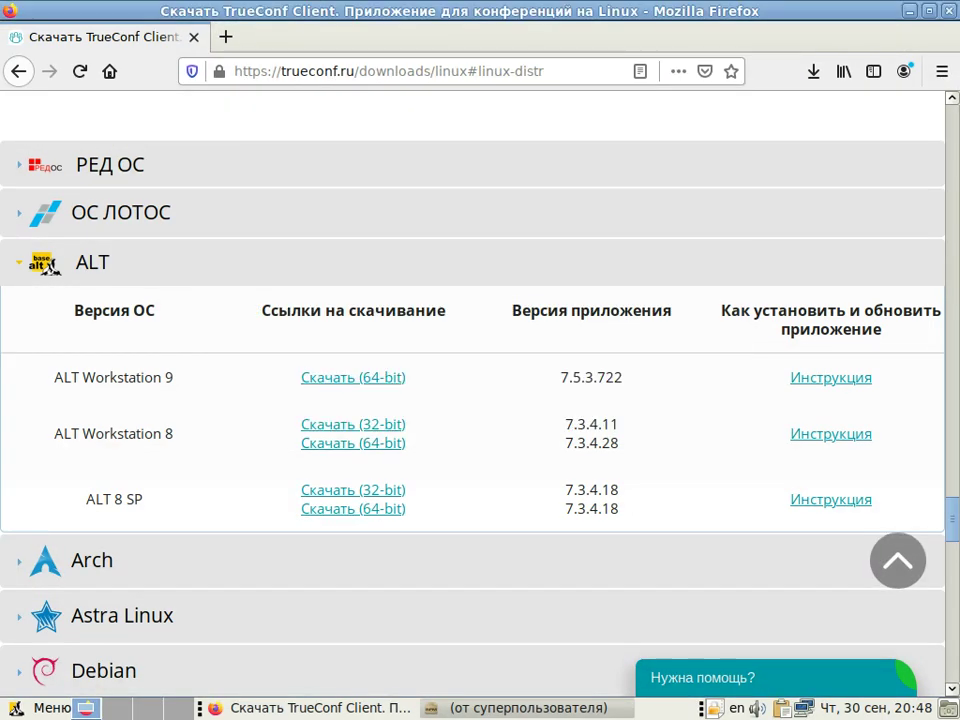
Launch TrueConf from the Internet applications and clear the browser window off the desktop
click(40, 707)
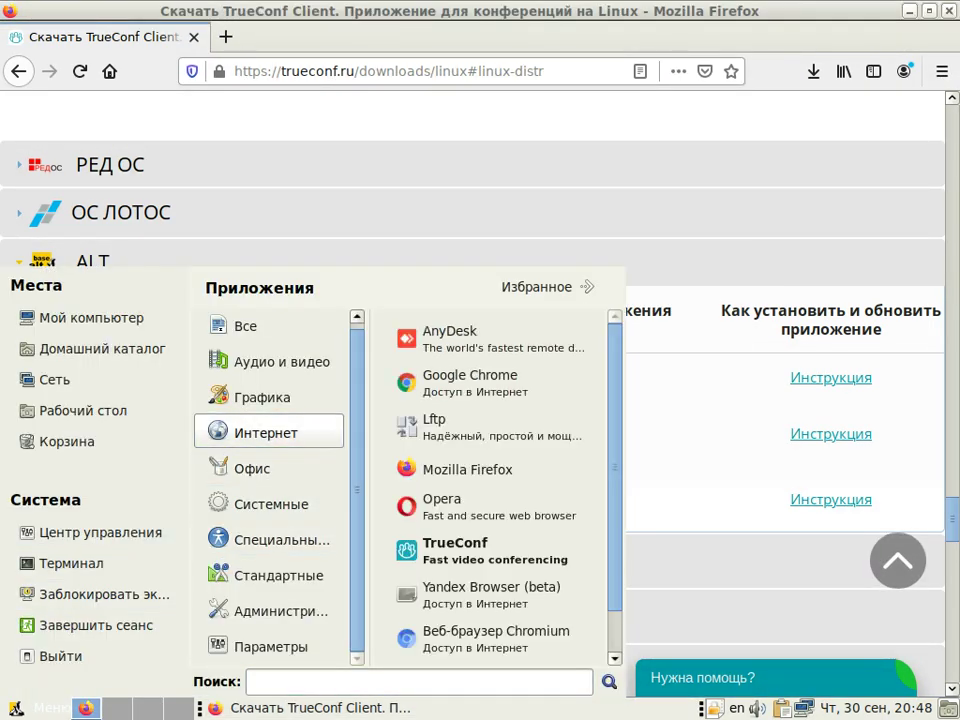
click(488, 550)
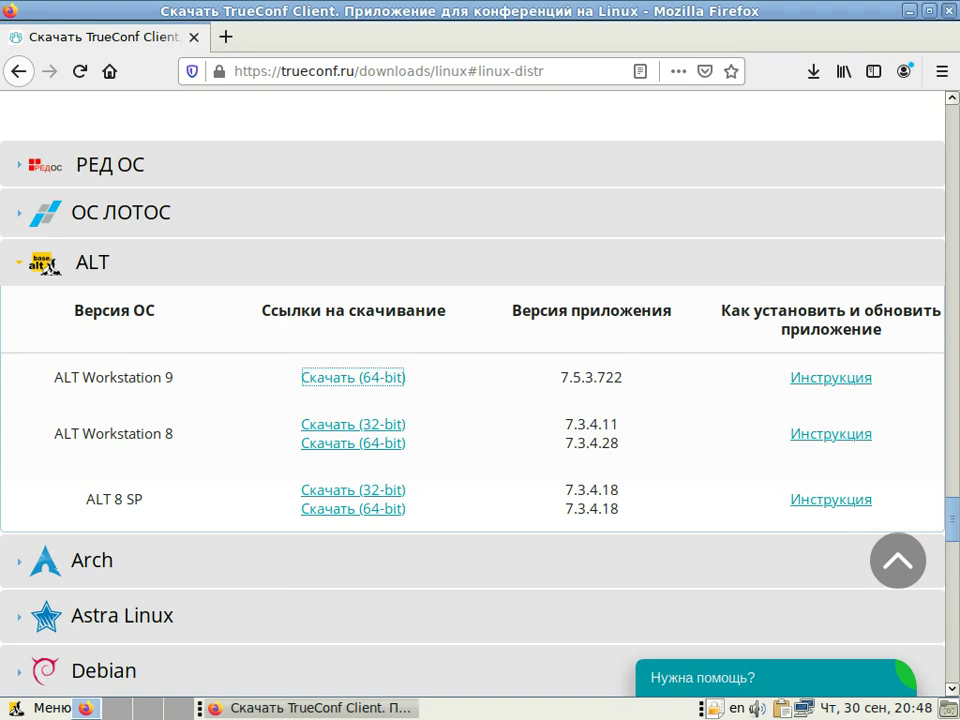
key(super+d)
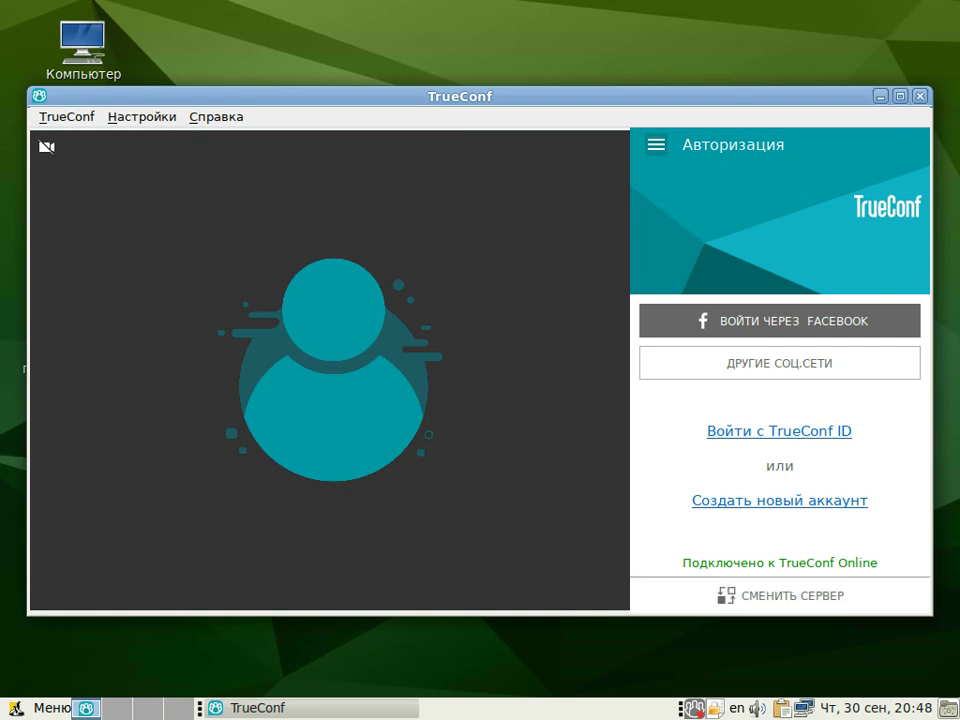
click(141, 117)
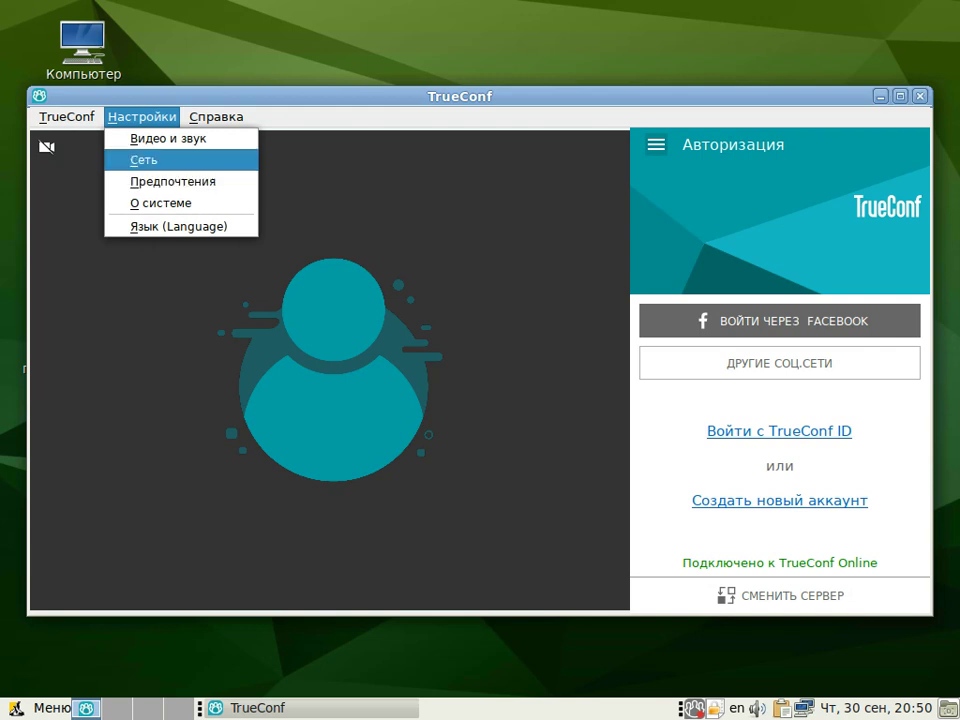
key(Escape)
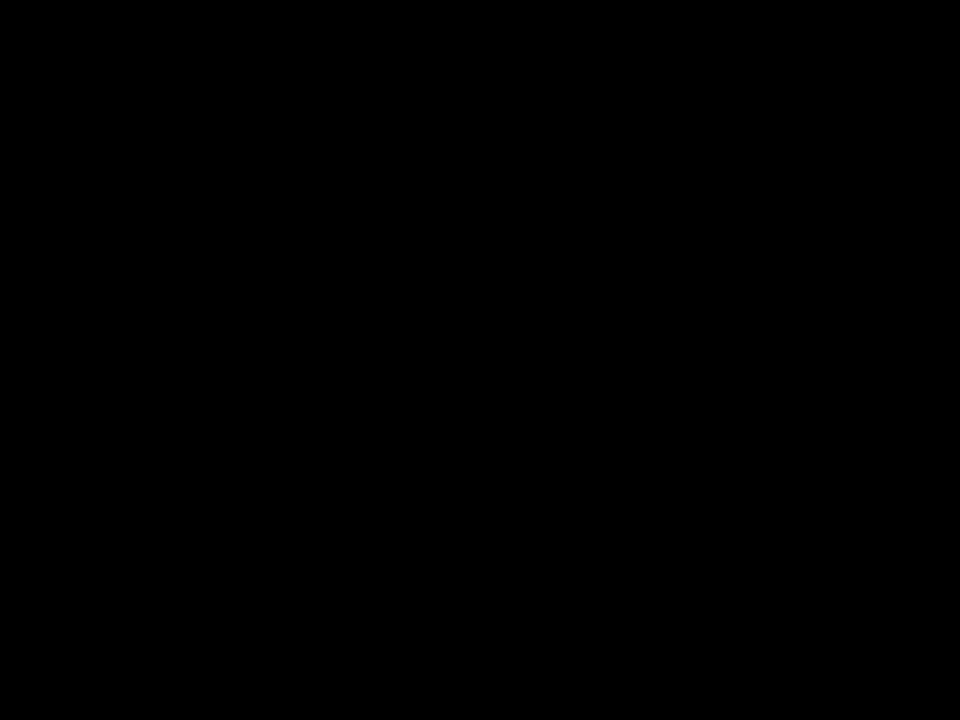